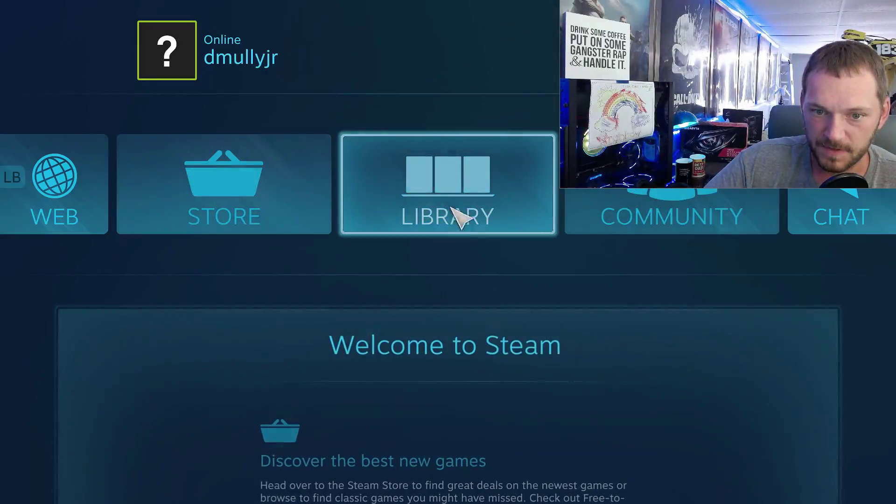
- Set the bfv shortcut's per-game Steam Input to Global Setting (PS/XBox) and confirm with OK
left_click(458, 216)
left_click(228, 160)
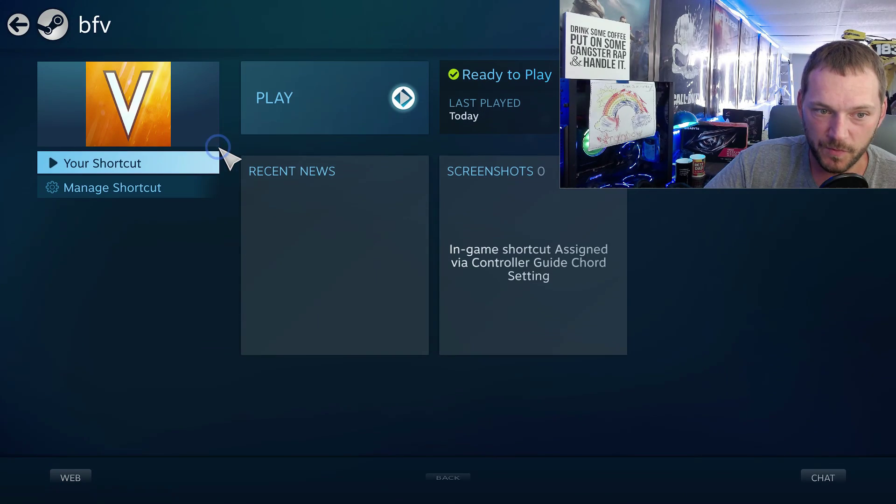
left_click(123, 190)
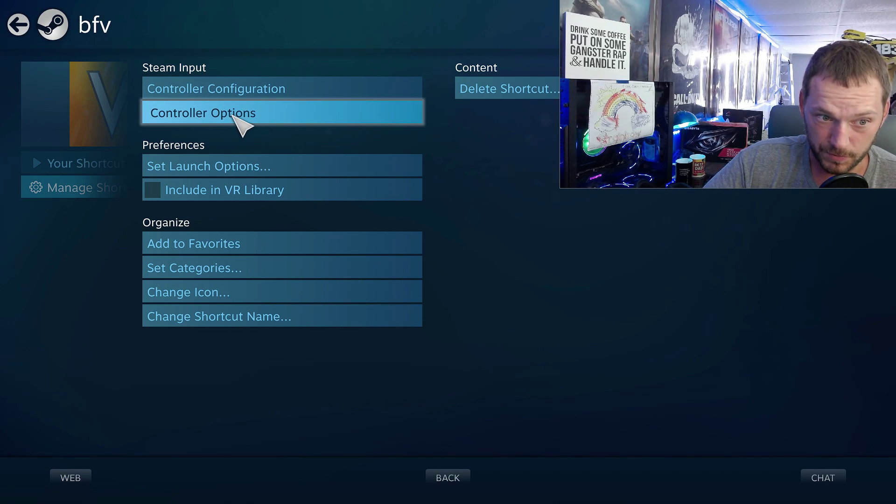
left_click(242, 126)
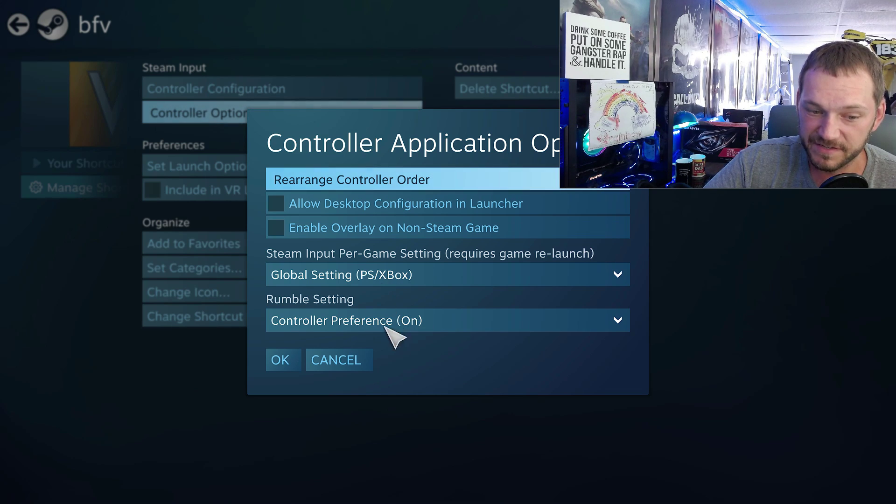
left_click(280, 360)
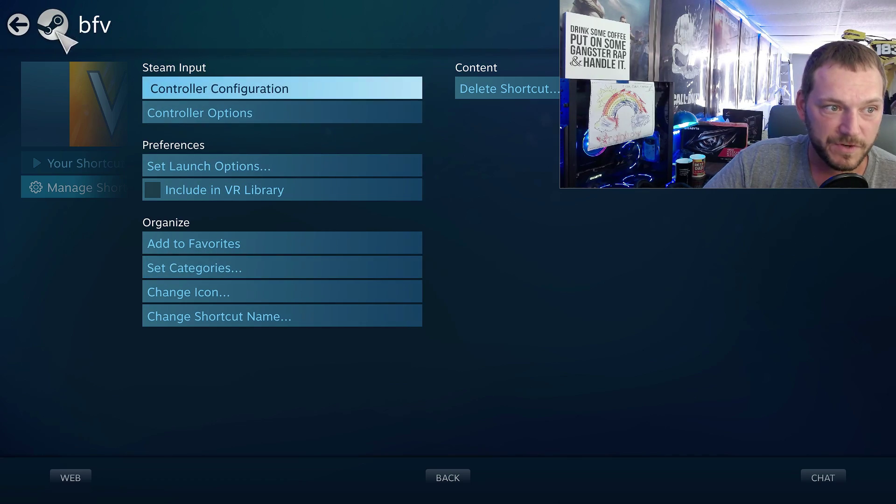
- Exit Big Picture mode via the power icon, force-quitting despite running games
left_click(17, 26)
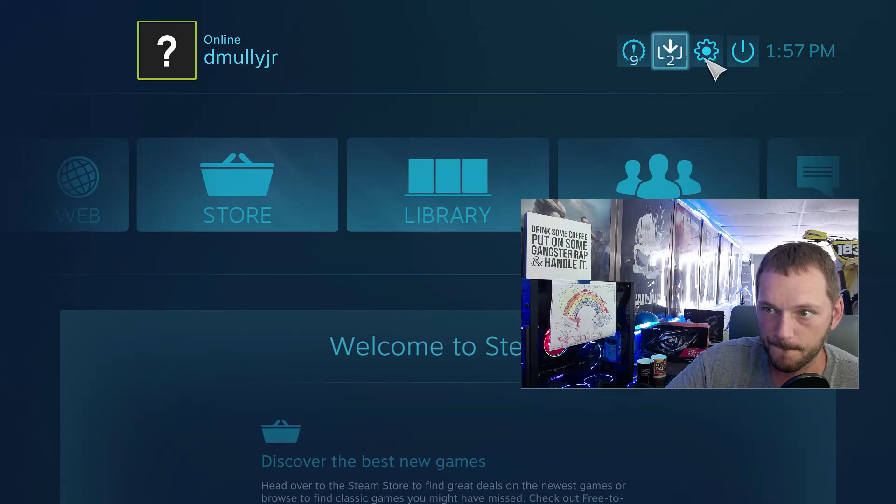
left_click(743, 56)
left_click(428, 201)
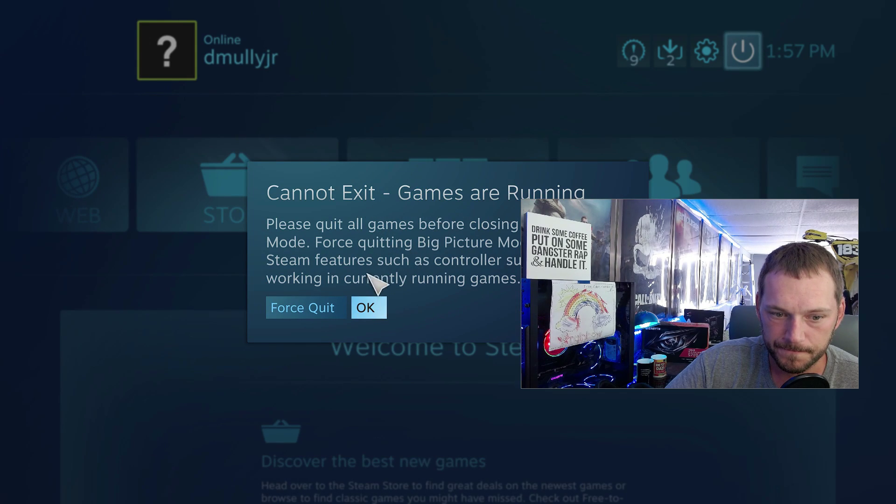
left_click(318, 306)
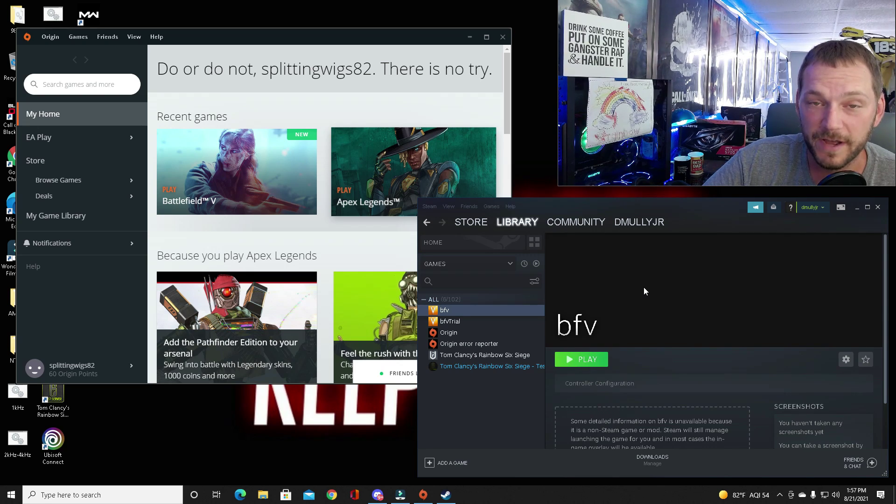
- Reach the Origin In-Game page in Origin's Application Settings to switch it off
left_click(50, 36)
left_click(64, 53)
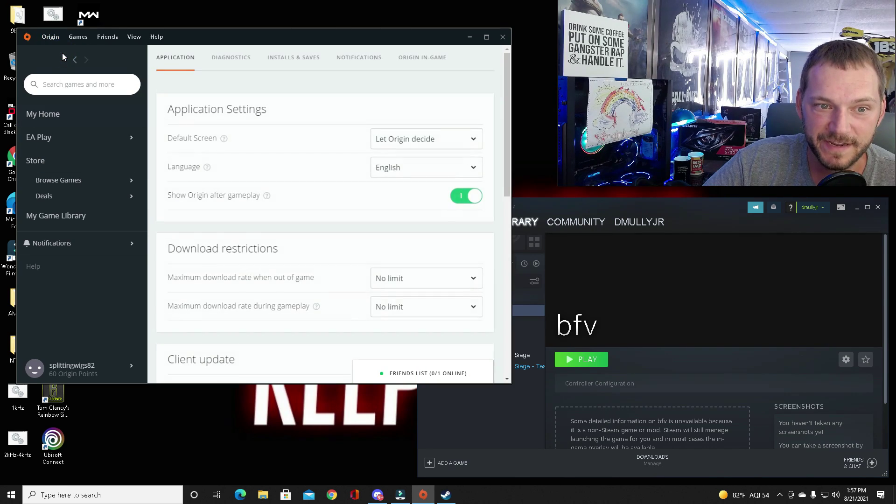
left_click(432, 60)
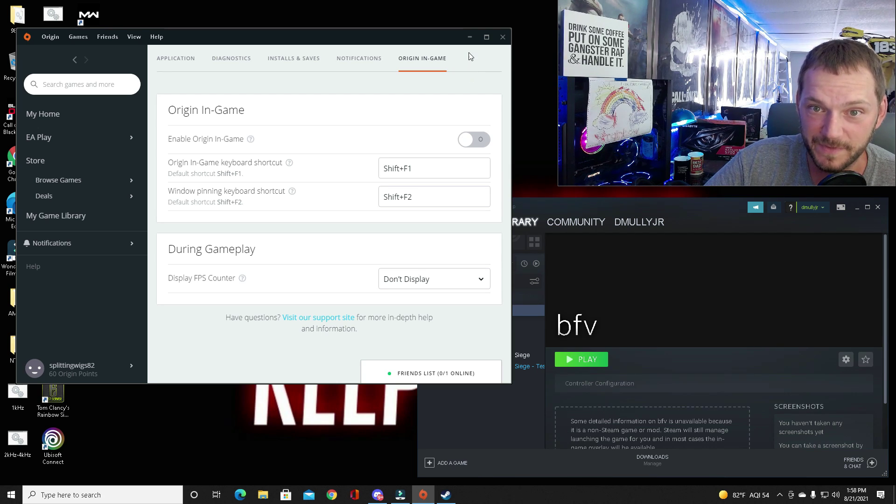
- Close the Origin window, move Steam's window up-left, and quit Origin from the system tray
left_click(503, 36)
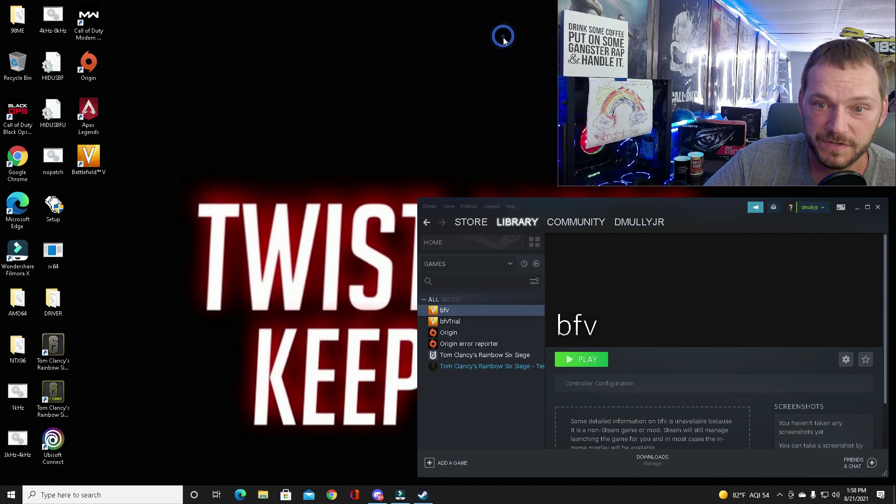
left_click_drag(556, 207, 297, 166)
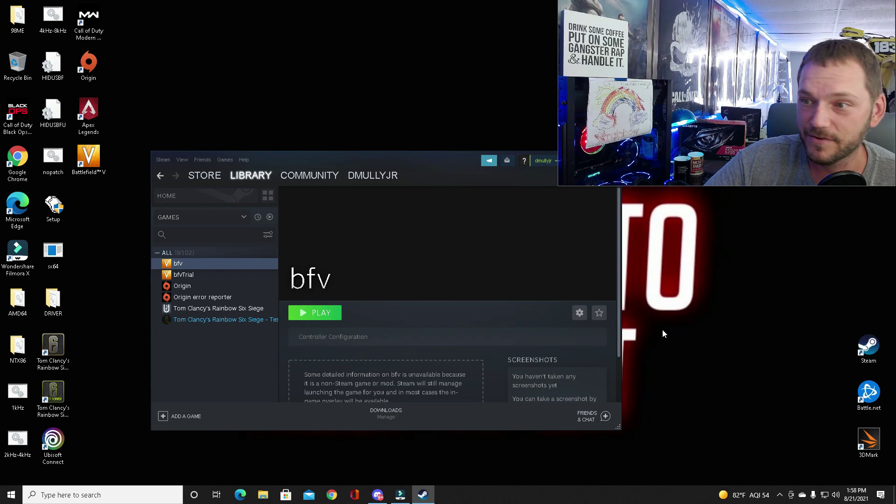
left_click(779, 495)
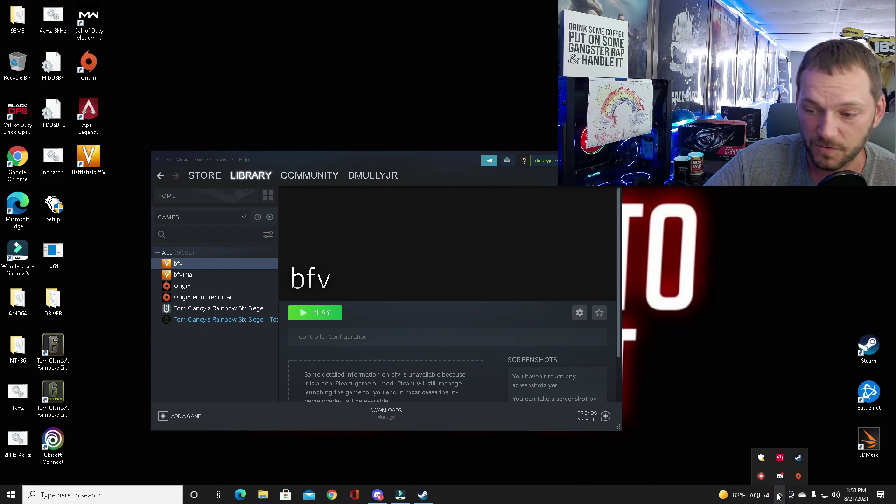
right_click(799, 477)
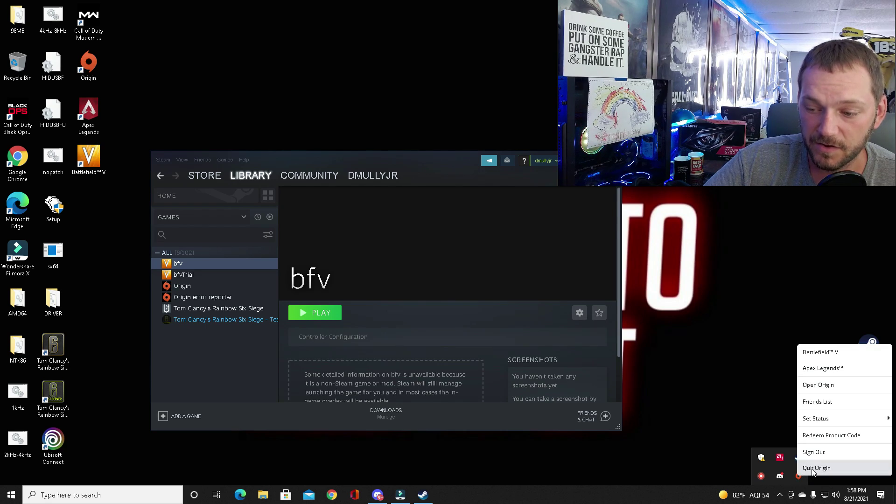
left_click(813, 468)
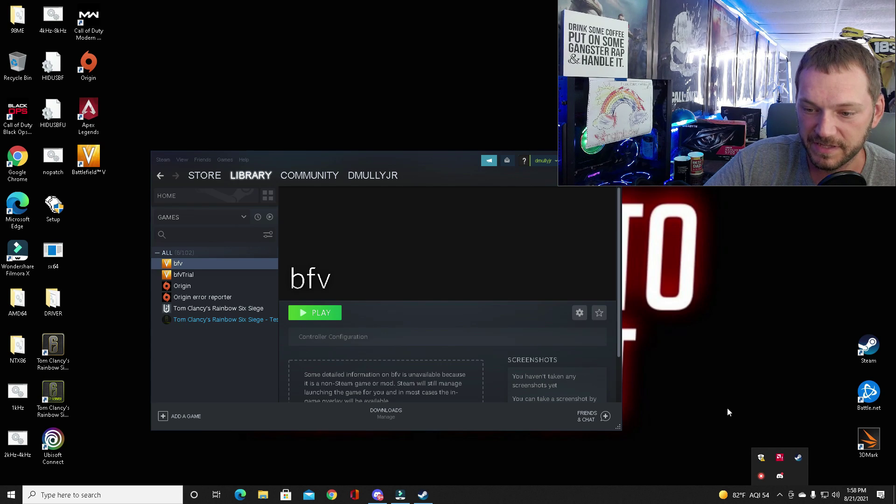
- Launch bfv with the green Play button on its Steam library page
left_click(698, 370)
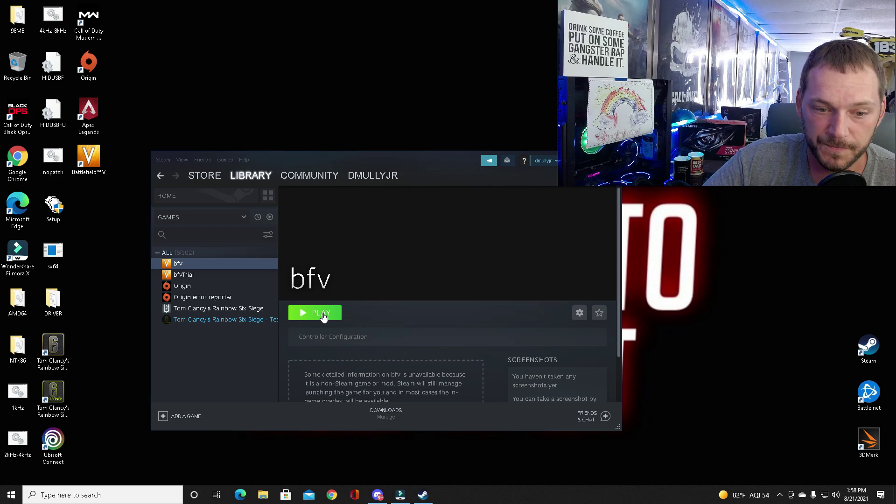